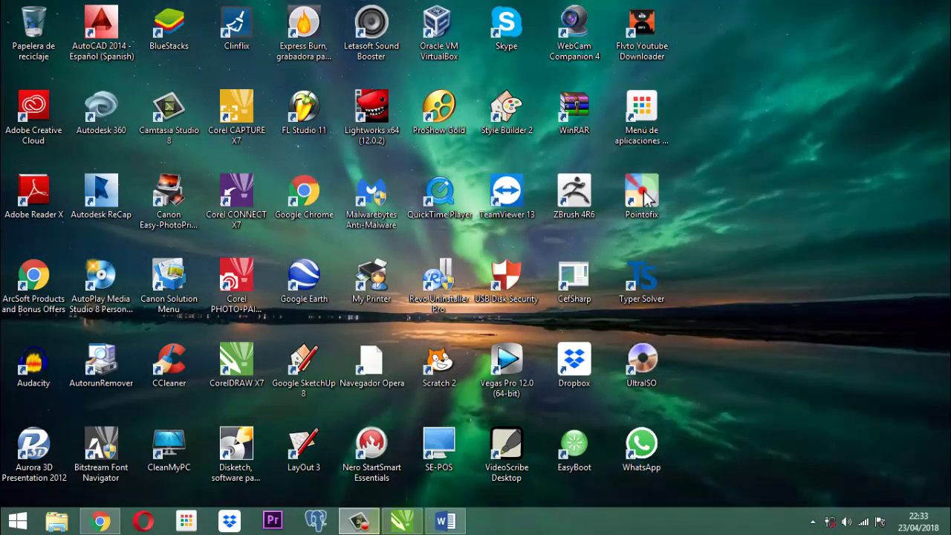
# - Switch to Chrome, open the Spare5 task "Tutorial: Crea Cuadros Delimitadores", and go through its instruction slides until they are acknowledged
pyautogui.click(102, 521)
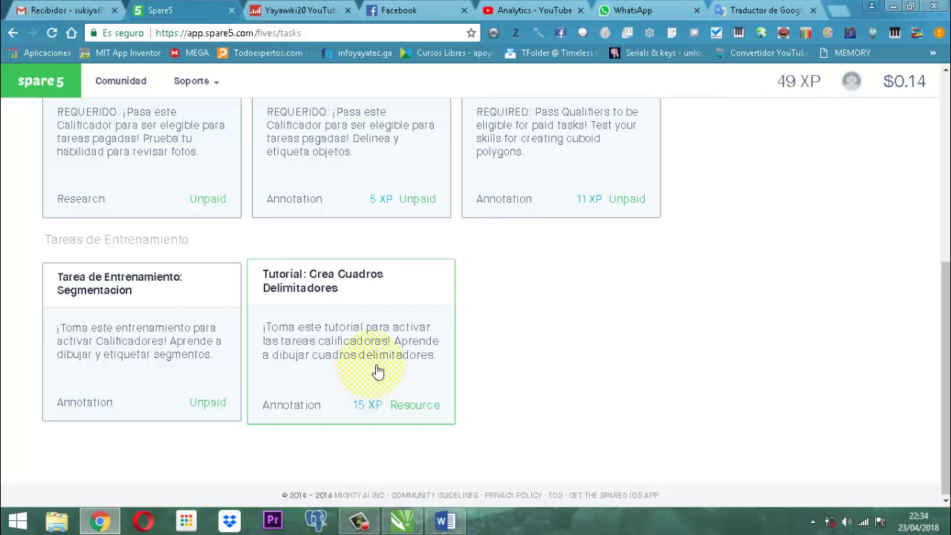
pyautogui.click(378, 371)
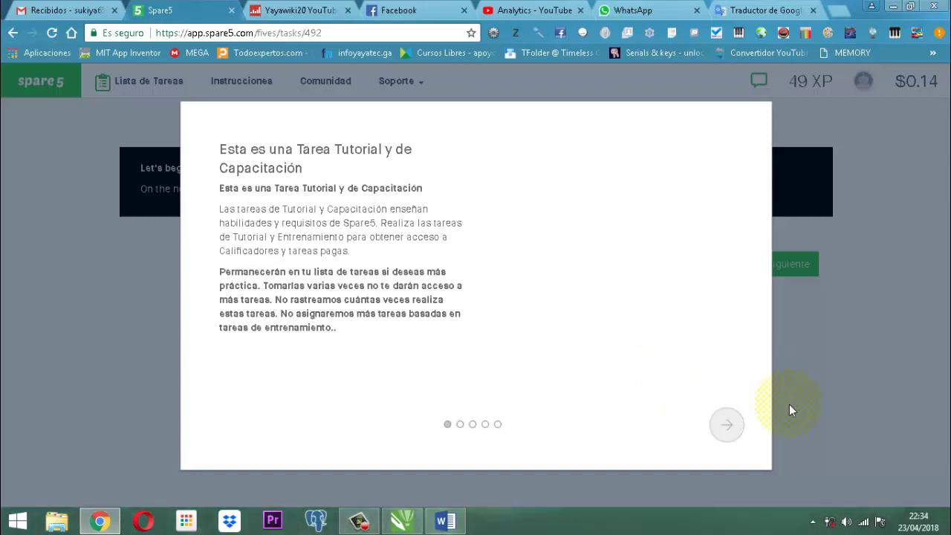
pyautogui.click(734, 431)
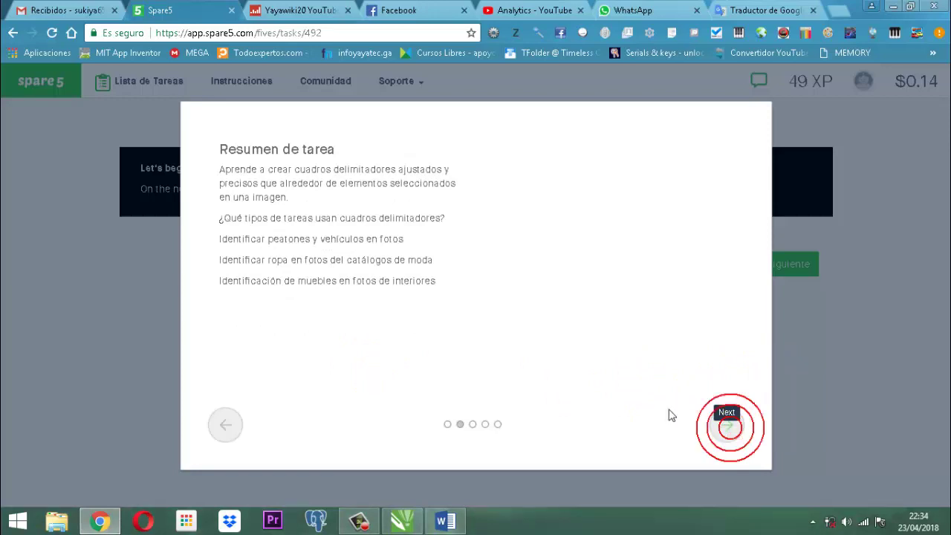
pyautogui.click(734, 431)
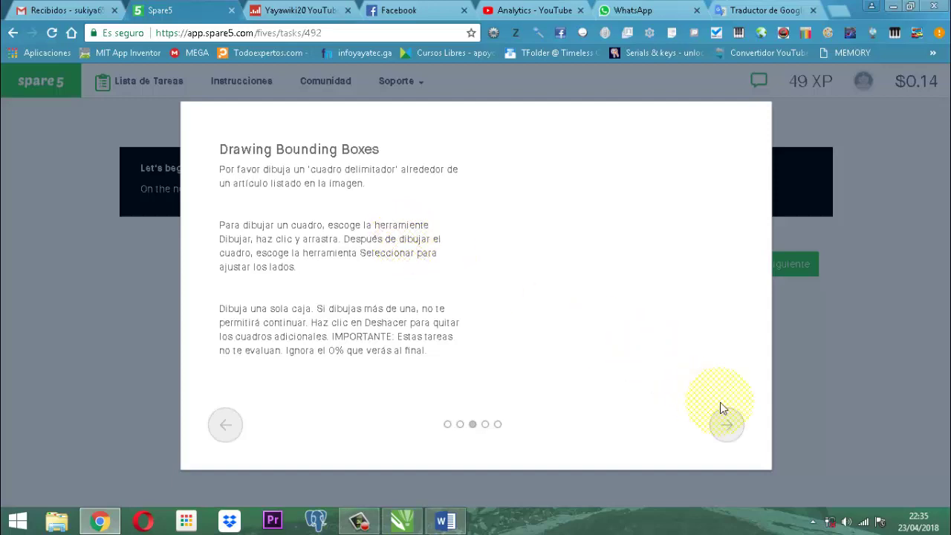
pyautogui.click(731, 432)
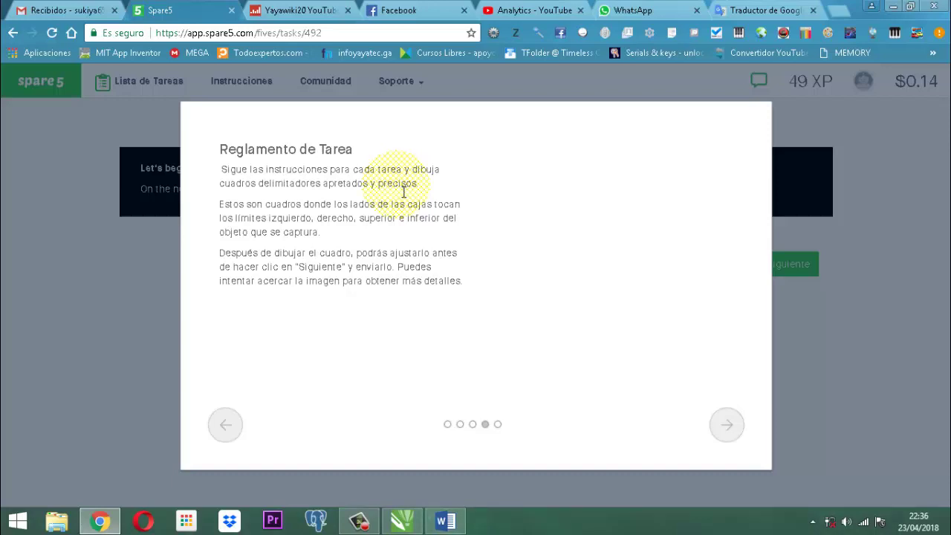
pyautogui.click(730, 443)
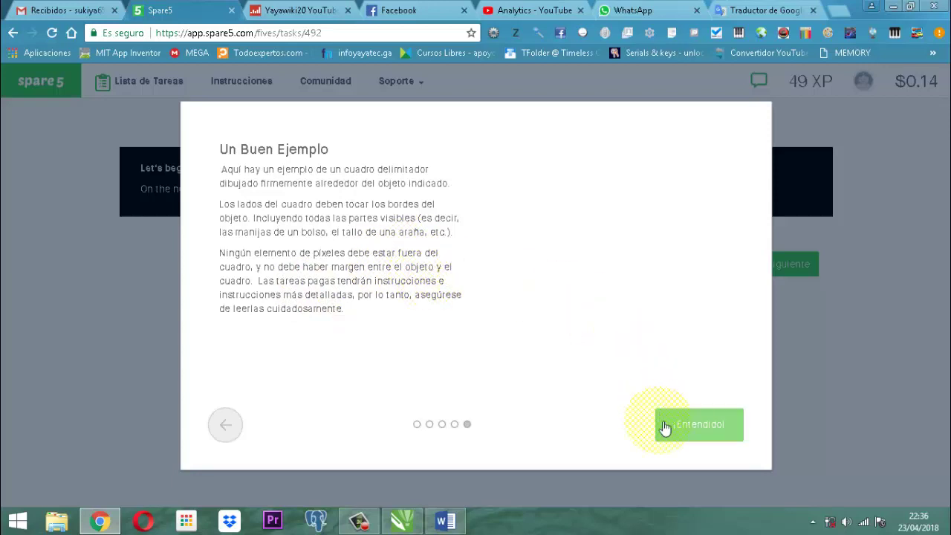
pyautogui.click(697, 430)
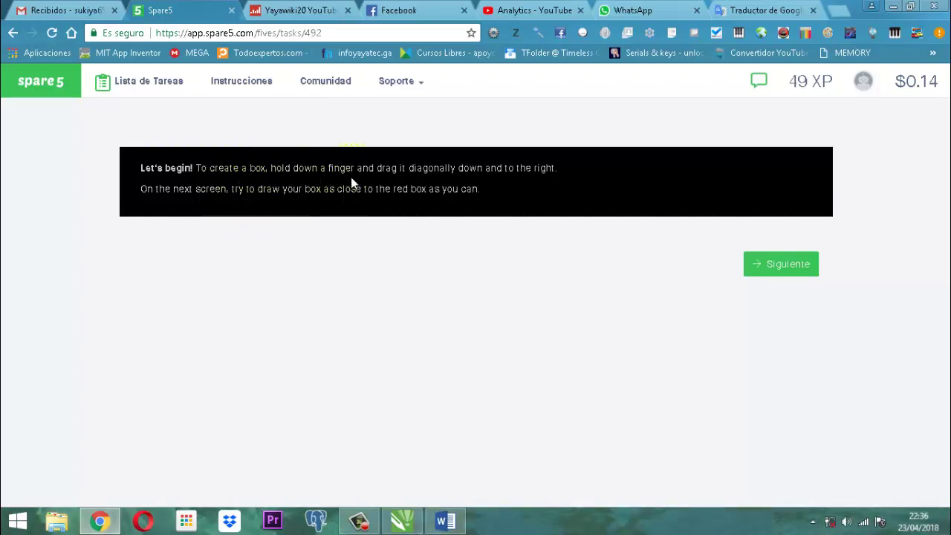
# - Read the tutorial's opening message about drawing boxes and continue to the first drawing exercise
pyautogui.click(384, 178)
pyautogui.click(525, 178)
pyautogui.click(163, 225)
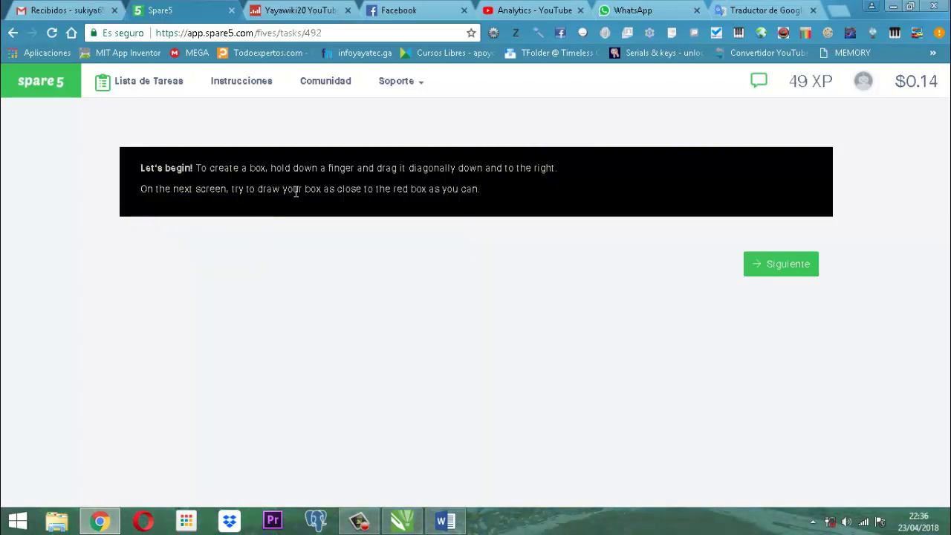
pyautogui.click(672, 213)
pyautogui.click(779, 266)
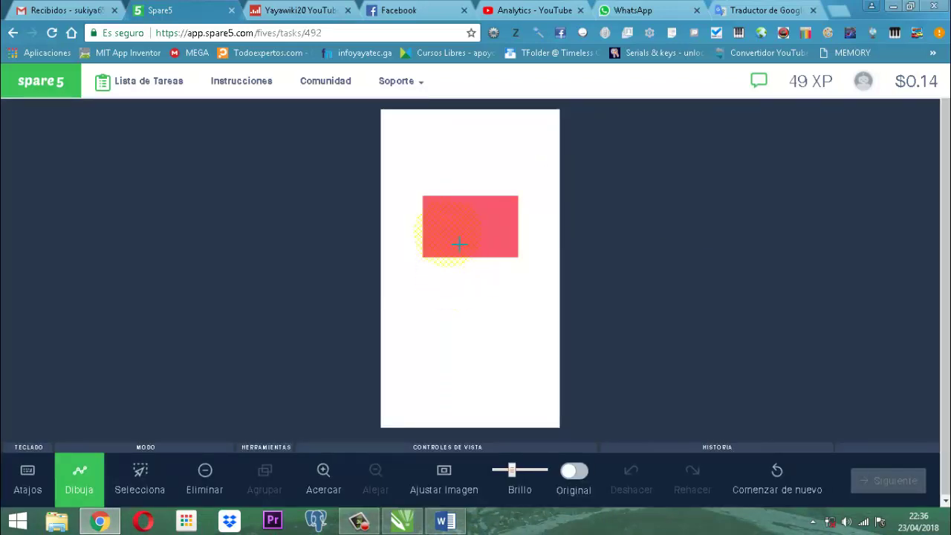
# - Draw a bounding box tightly around the red rectangle in the first exercise image and submit it to reach the next exercise
pyautogui.click(446, 216)
pyautogui.click(504, 243)
pyautogui.click(334, 479)
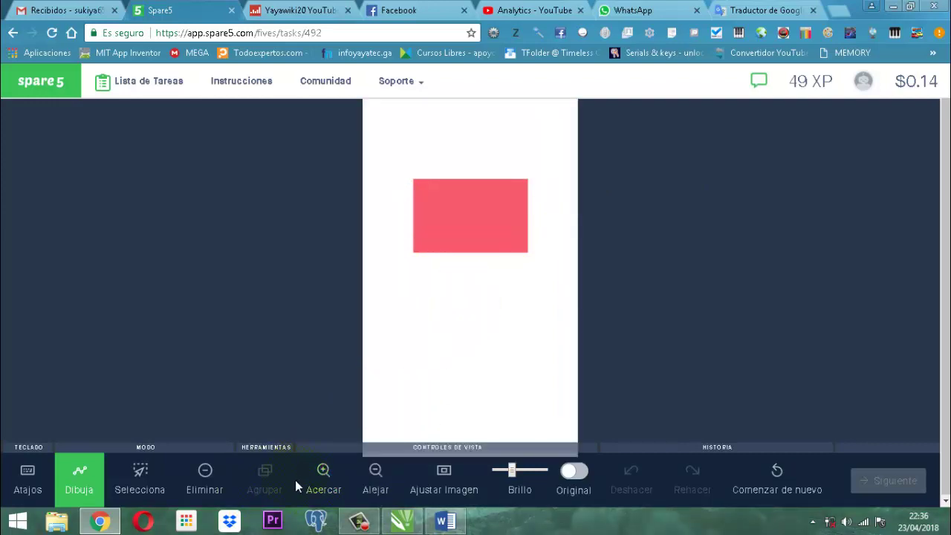
pyautogui.click(327, 479)
pyautogui.click(327, 479)
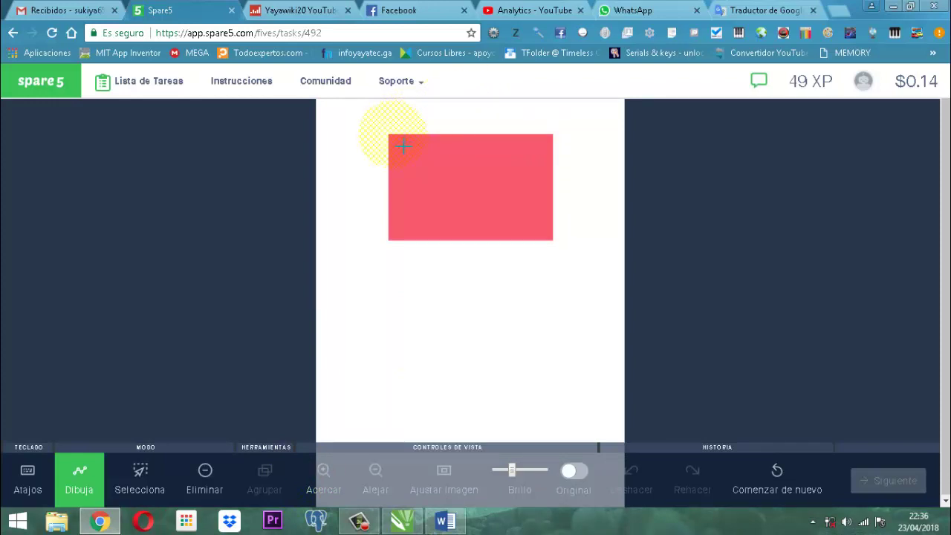
pyautogui.moveTo(389, 135); pyautogui.dragTo(564, 251)
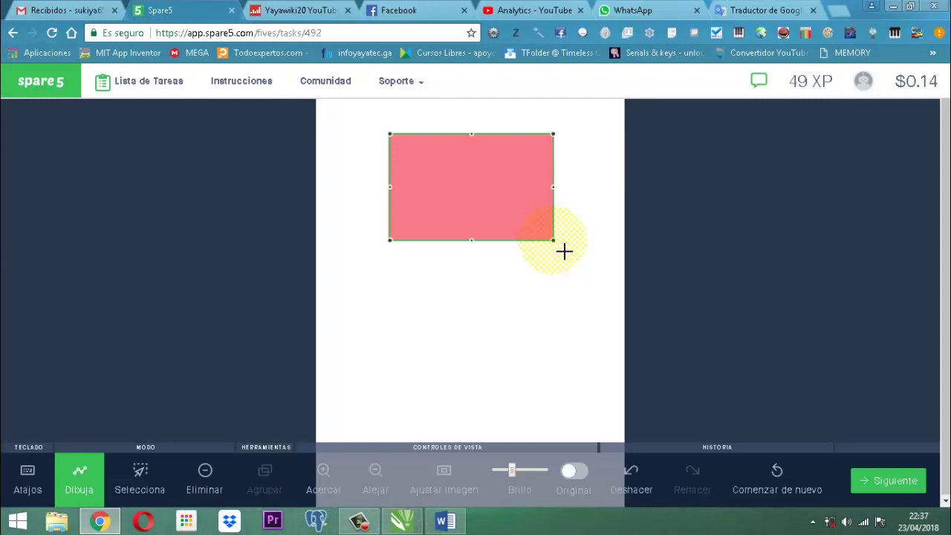
pyautogui.click(900, 483)
pyautogui.click(899, 483)
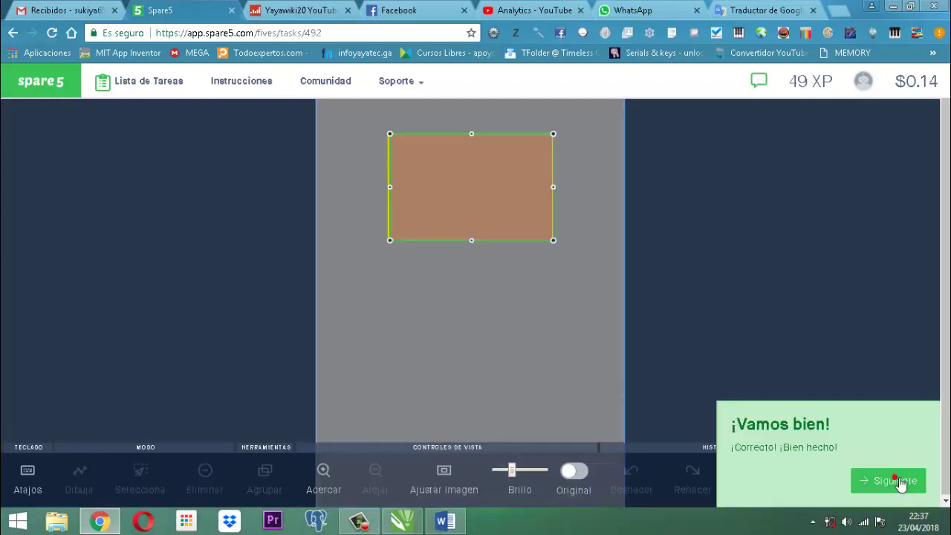
pyautogui.click(900, 483)
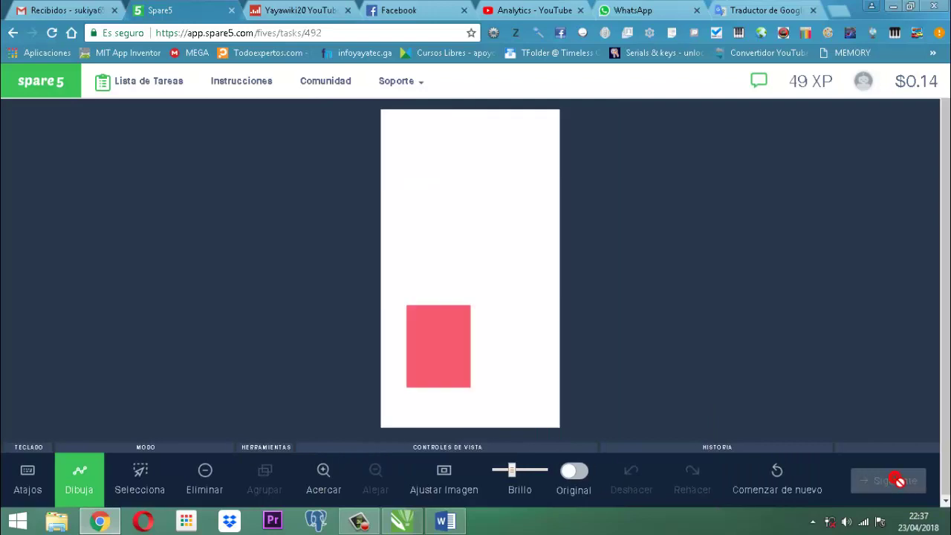
# - Draw a bounding box from corner to corner around the upright red rectangle in the second exercise image
pyautogui.click(323, 485)
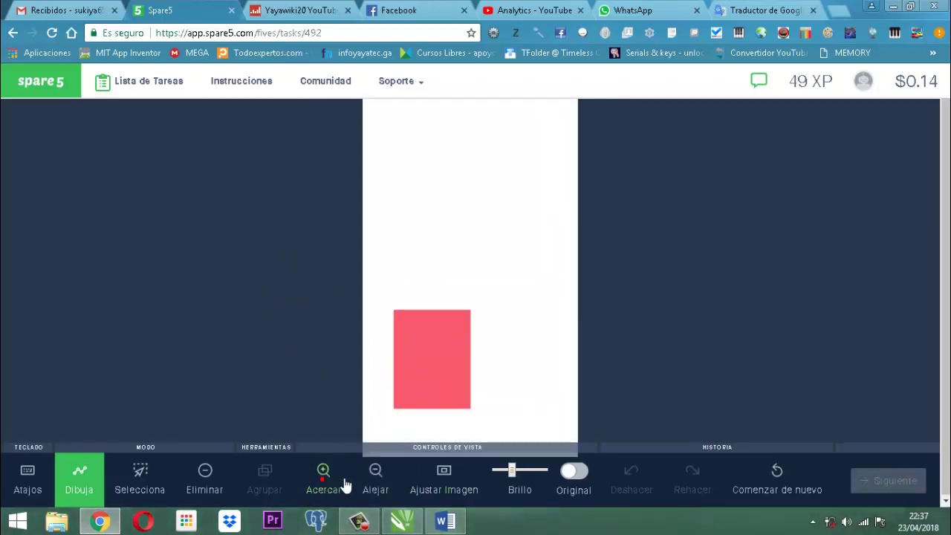
pyautogui.scroll(3, 419, 427)
pyautogui.scroll(-3, 407, 418)
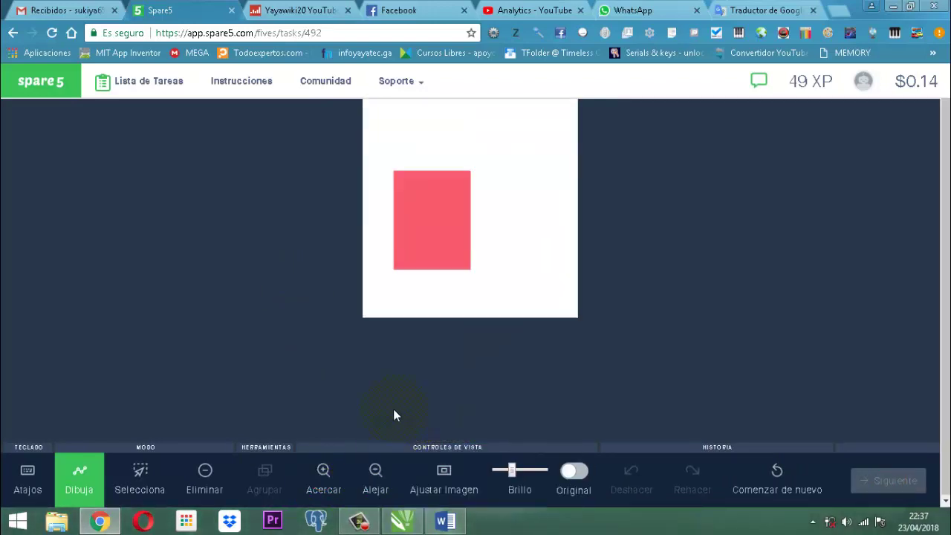
pyautogui.doubleClick(324, 481)
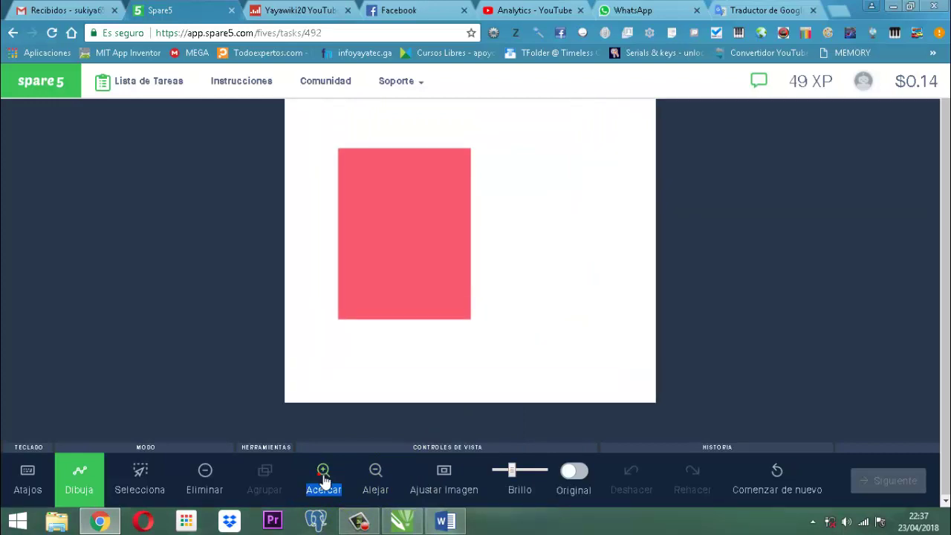
pyautogui.click(324, 481)
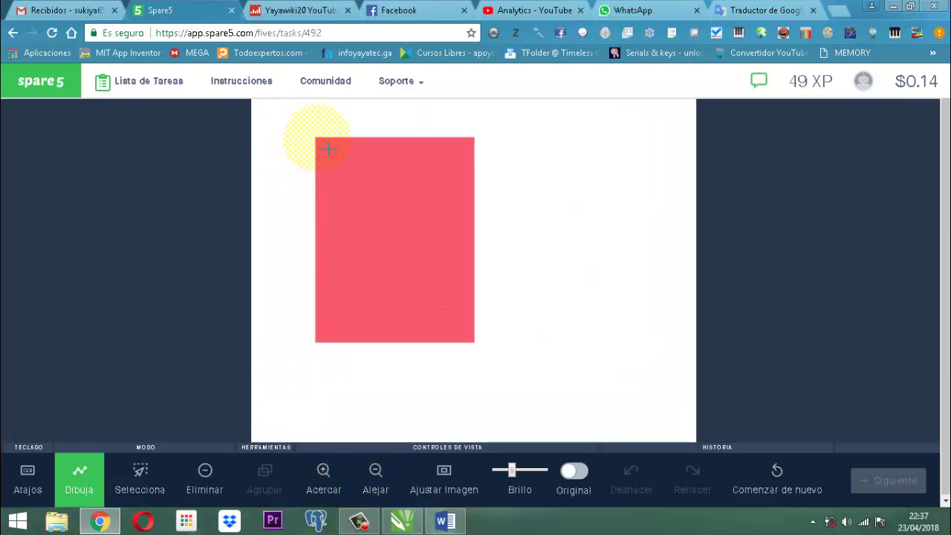
pyautogui.moveTo(328, 148)
pyautogui.mouseDown()
pyautogui.moveTo(480, 331)
pyautogui.moveTo(527, 353)
pyautogui.moveTo(495, 342)
pyautogui.moveTo(482, 350)
pyautogui.mouseUp()
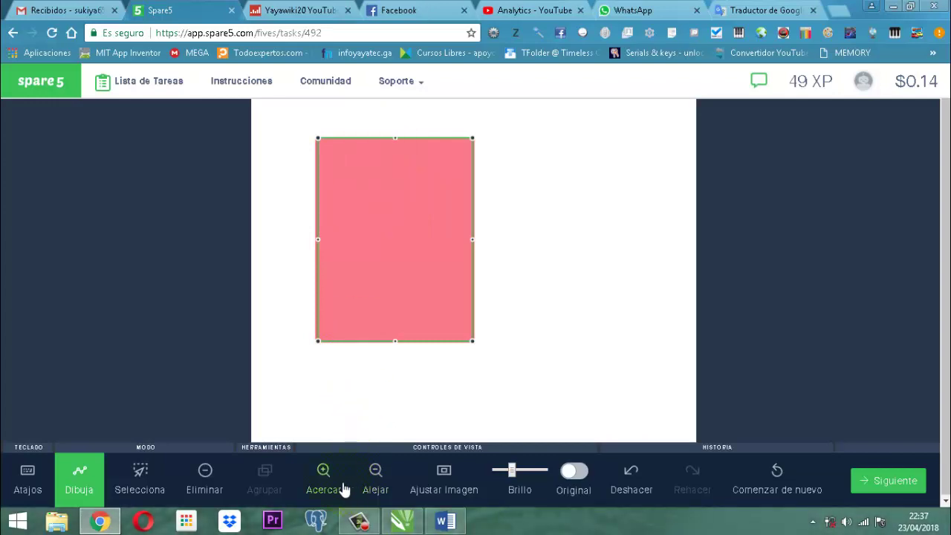
# - Adjust the left and right sides of the bounding box so they touch the red rectangle's edges
pyautogui.click(335, 484)
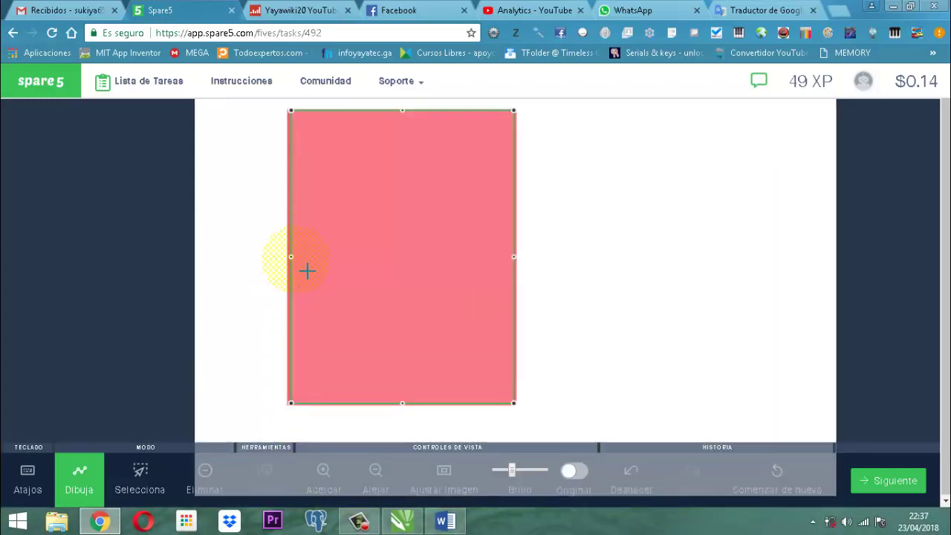
pyautogui.moveTo(307, 270); pyautogui.dragTo(297, 268)
pyautogui.click(518, 265)
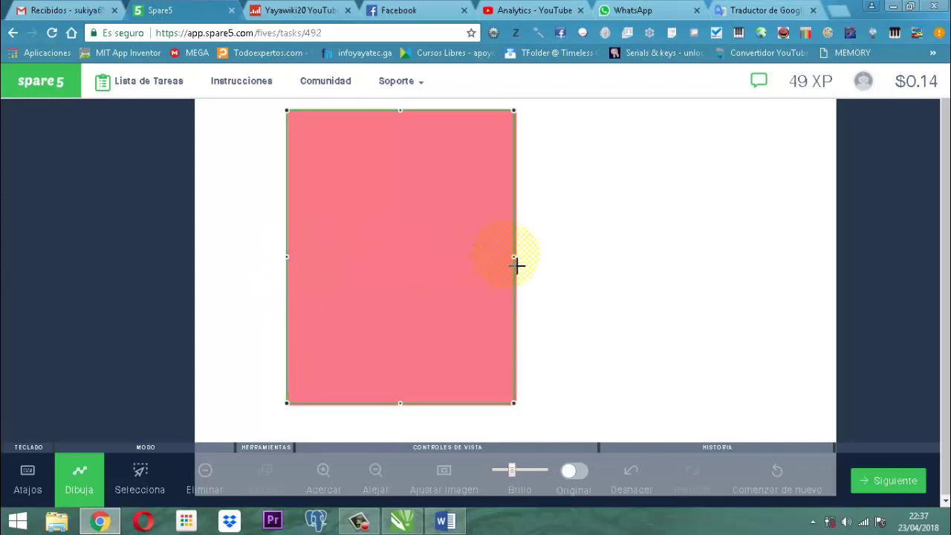
pyautogui.moveTo(517, 265); pyautogui.dragTo(526, 269)
# - Submit the adjusted bounding box as finished and continue to the third exercise
pyautogui.click(892, 481)
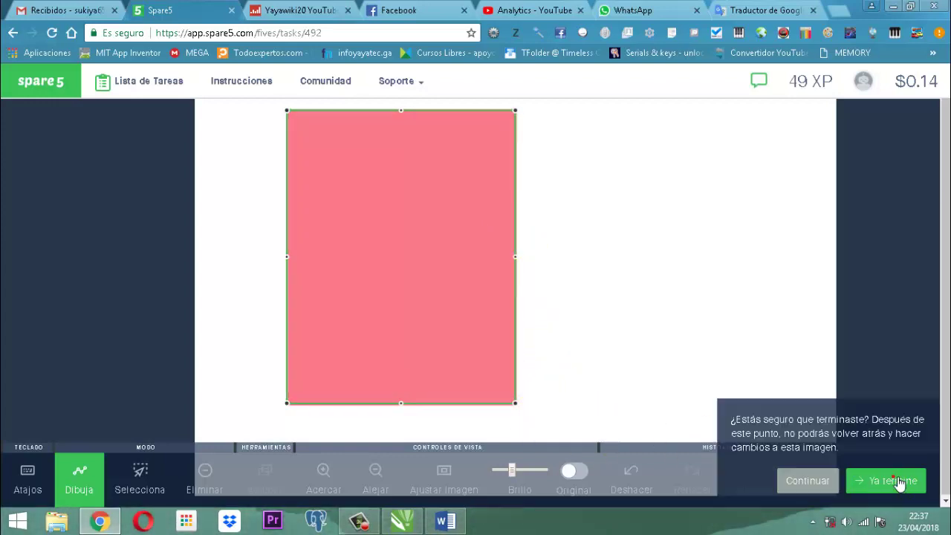
pyautogui.click(899, 481)
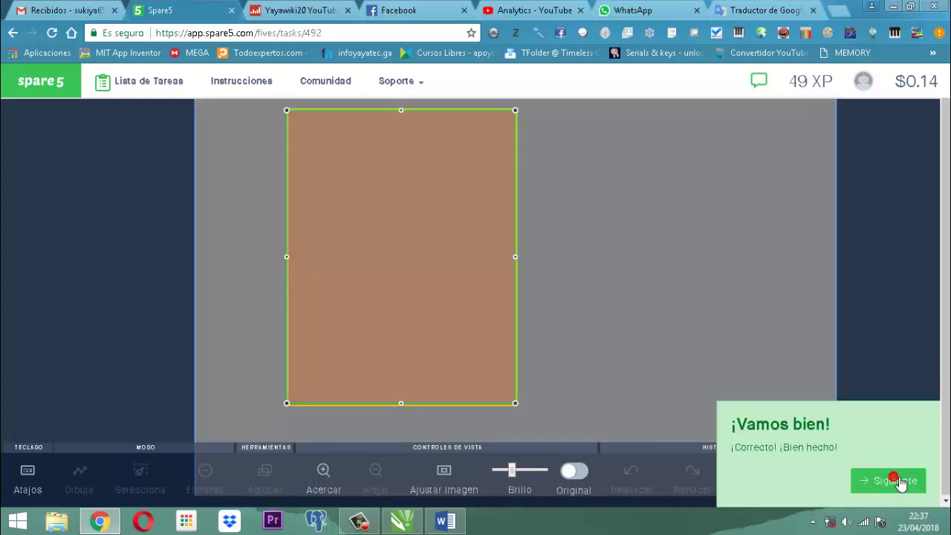
pyautogui.click(898, 482)
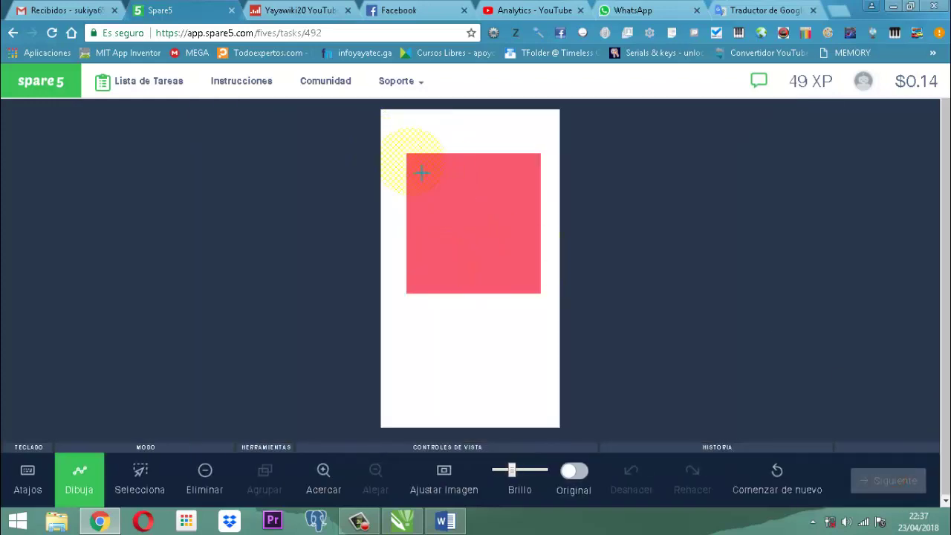